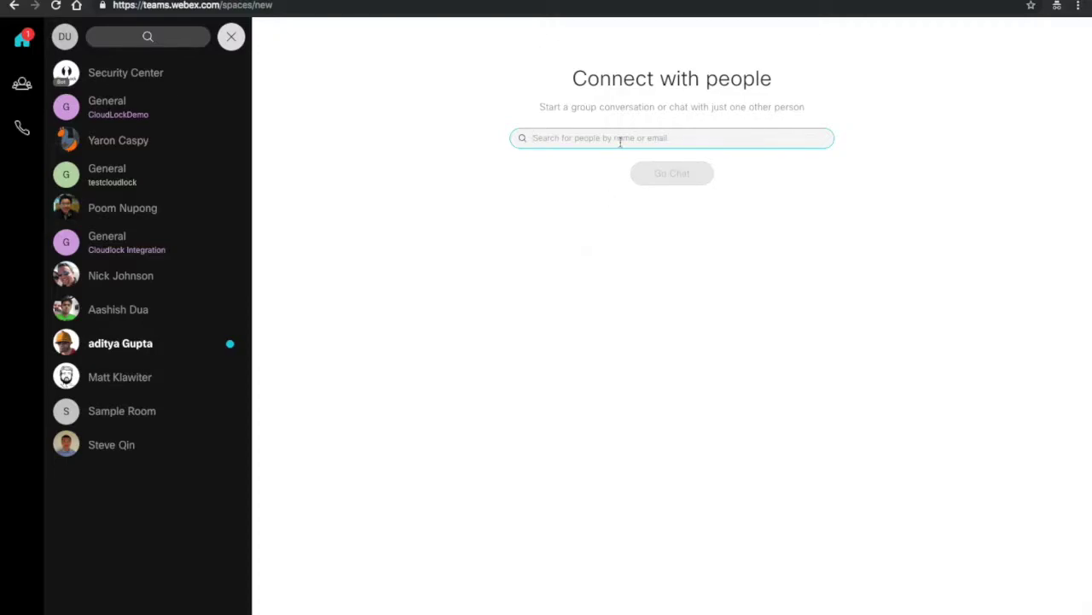
# - Start a direct chat with the contact found by name and discard the image pasted as an attachment
pyautogui.write('akeral')
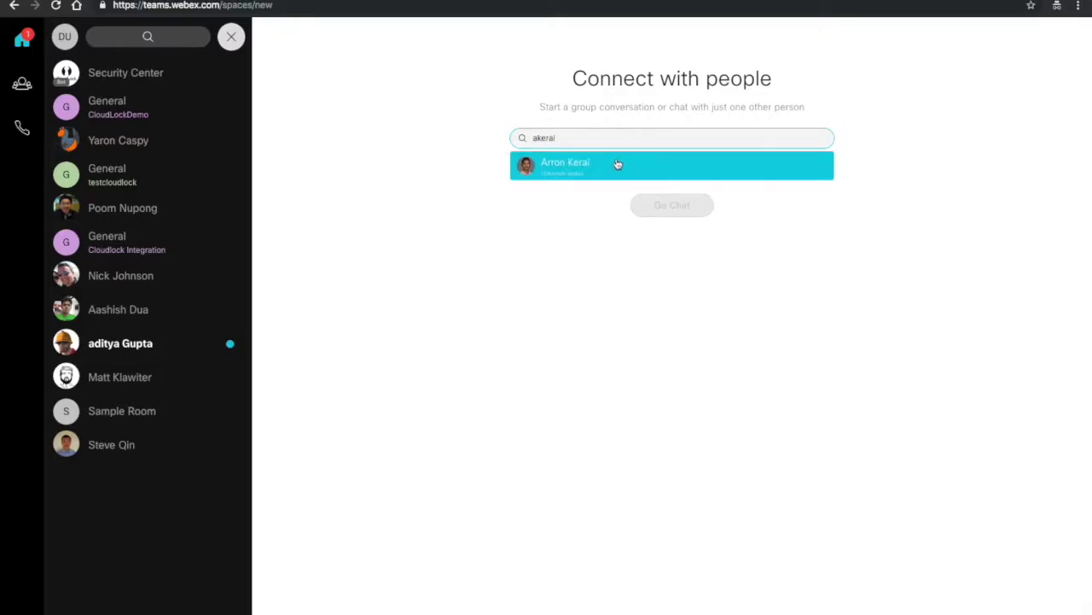
pyautogui.click(617, 163)
pyautogui.click(658, 173)
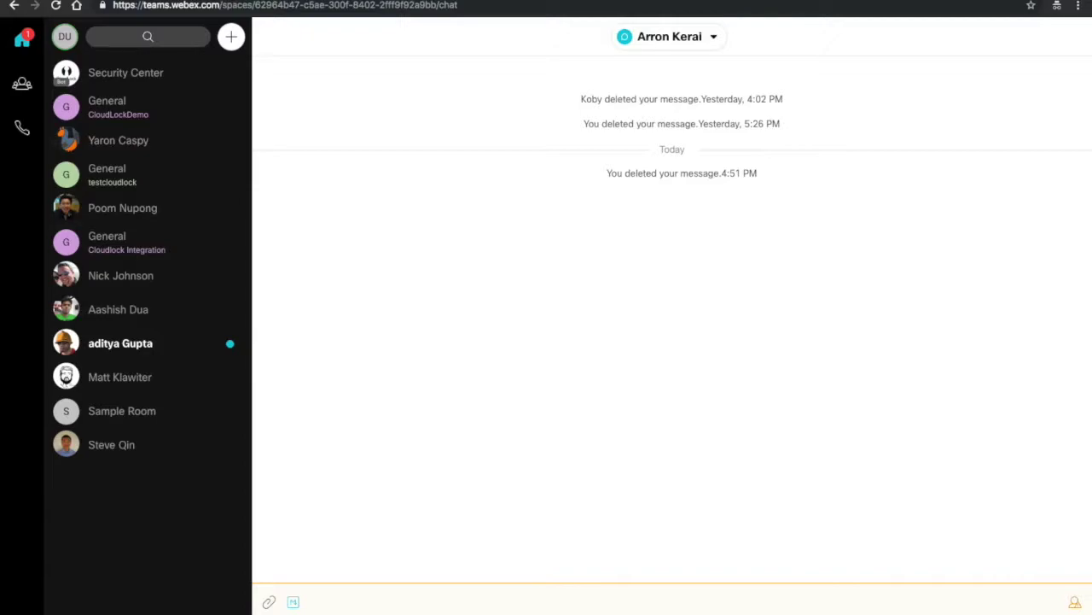
pyautogui.hotkey('ctrl', 'v')
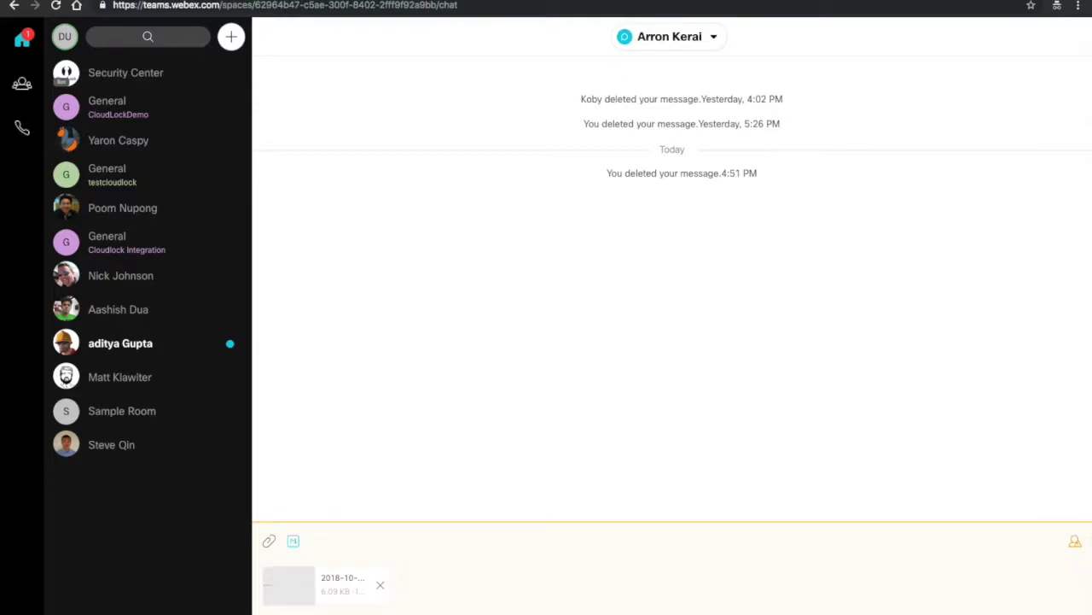
pyautogui.click(380, 585)
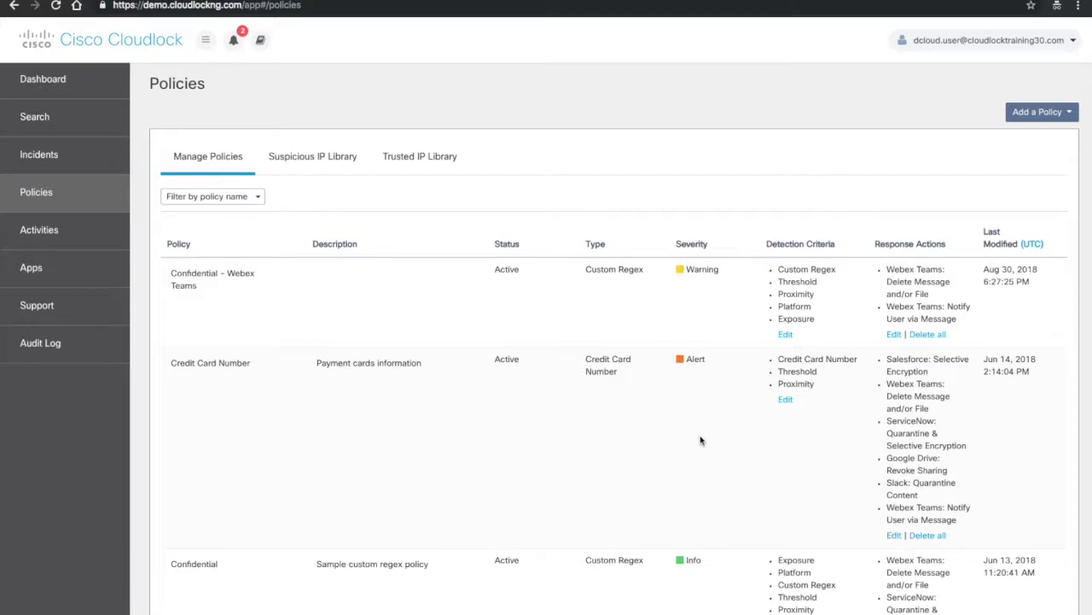
# - Edit the Credit Card Number policy's detection criteria to monitor only the Webex Teams platform
pyautogui.click(787, 402)
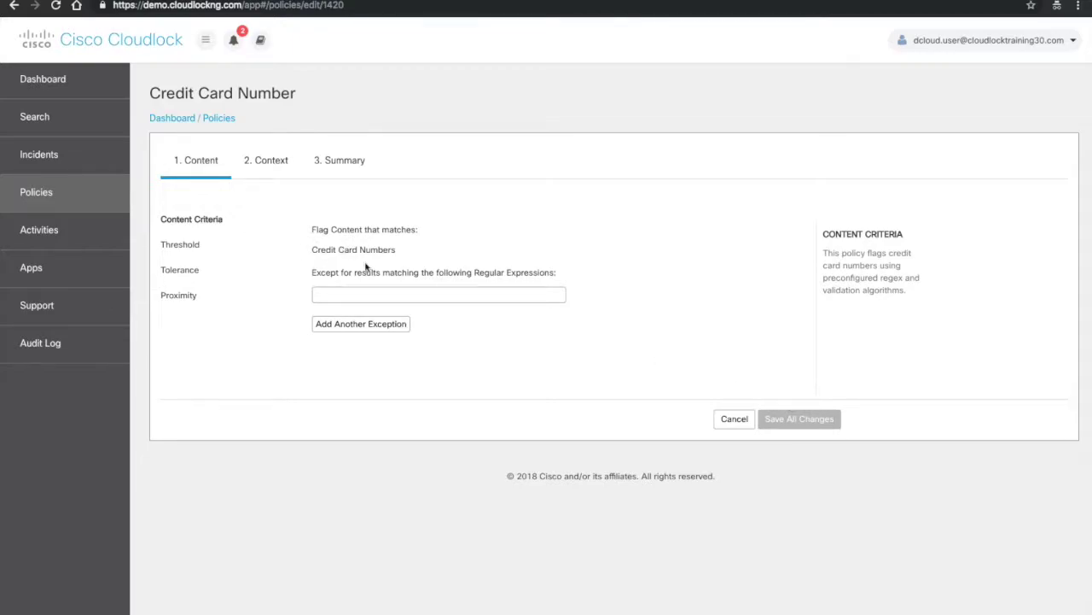
pyautogui.click(281, 166)
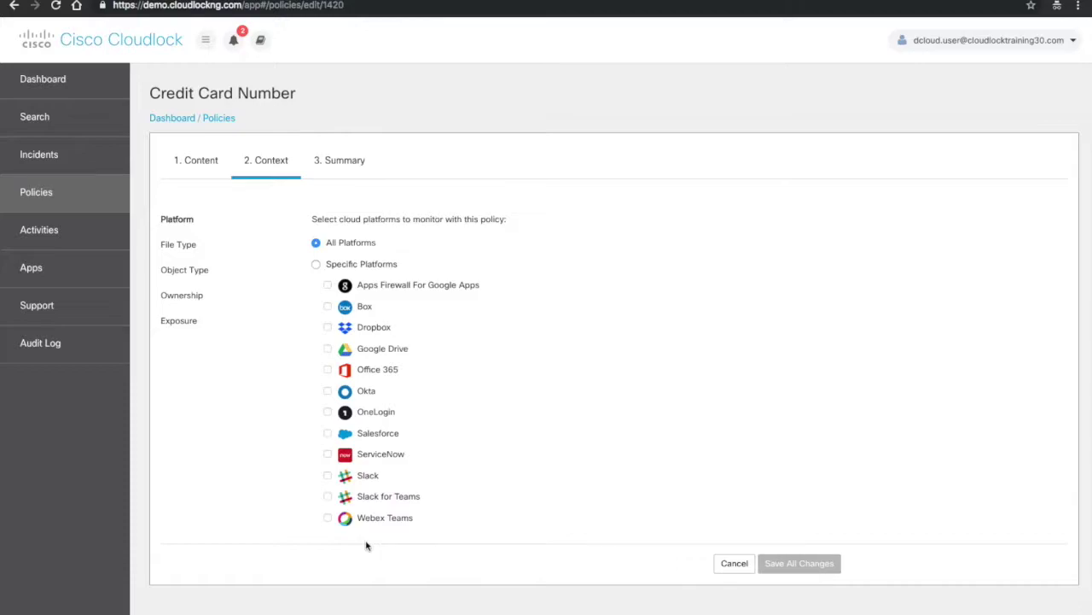
pyautogui.click(322, 267)
pyautogui.click(328, 560)
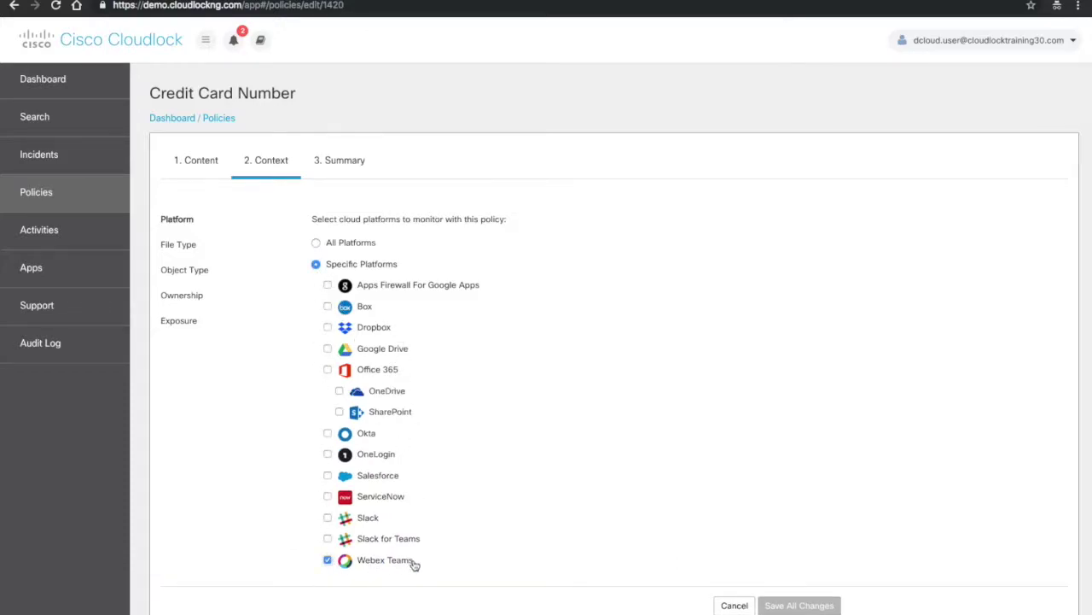
# - Review the policy's file type and ownership criteria
pyautogui.click(179, 244)
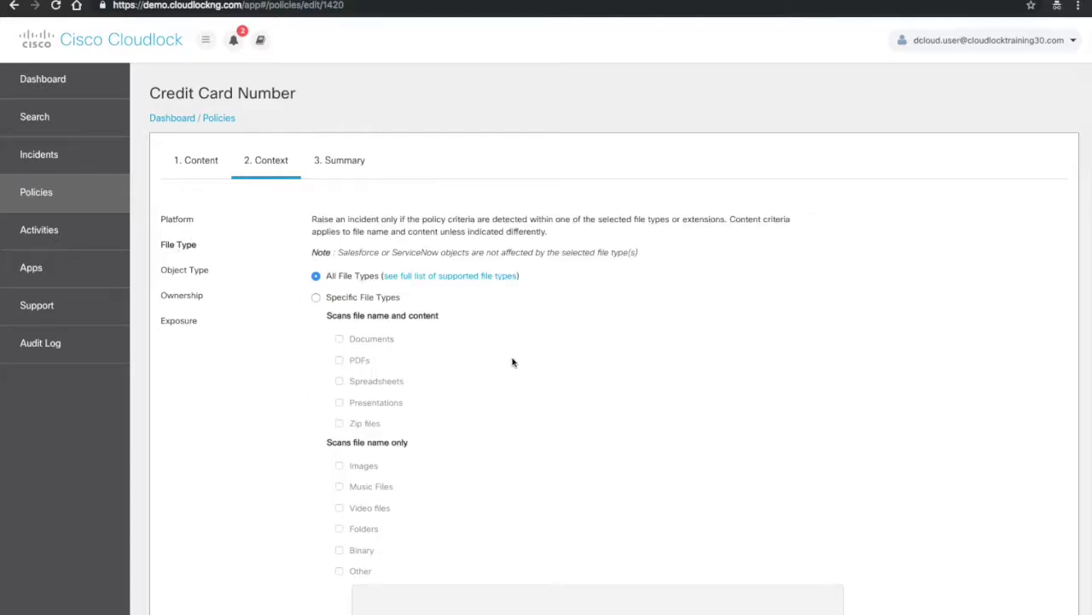
pyautogui.scroll(-1, 473, 413)
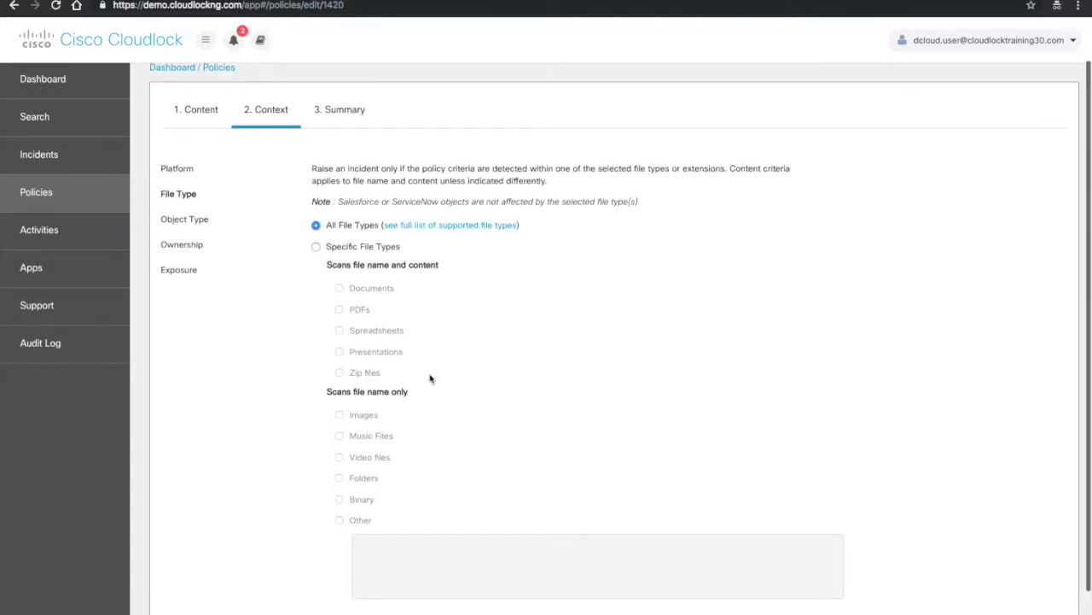
pyautogui.click(182, 247)
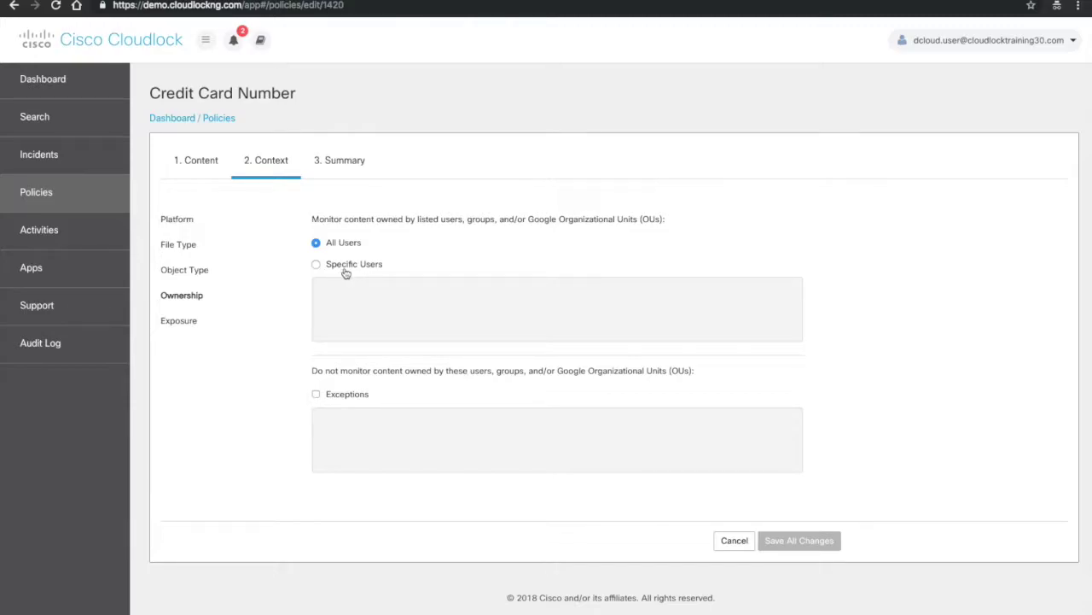
# - Set the policy's Webex Teams exposure criteria to content shared with any external user
pyautogui.click(181, 323)
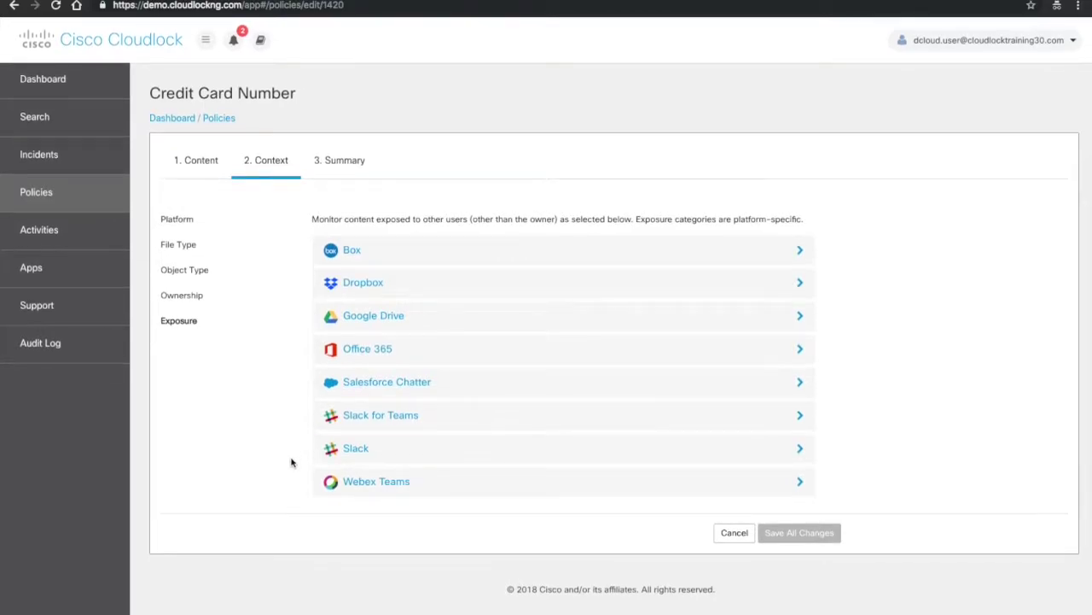
pyautogui.click(444, 487)
pyautogui.scroll(-2, 277, 530)
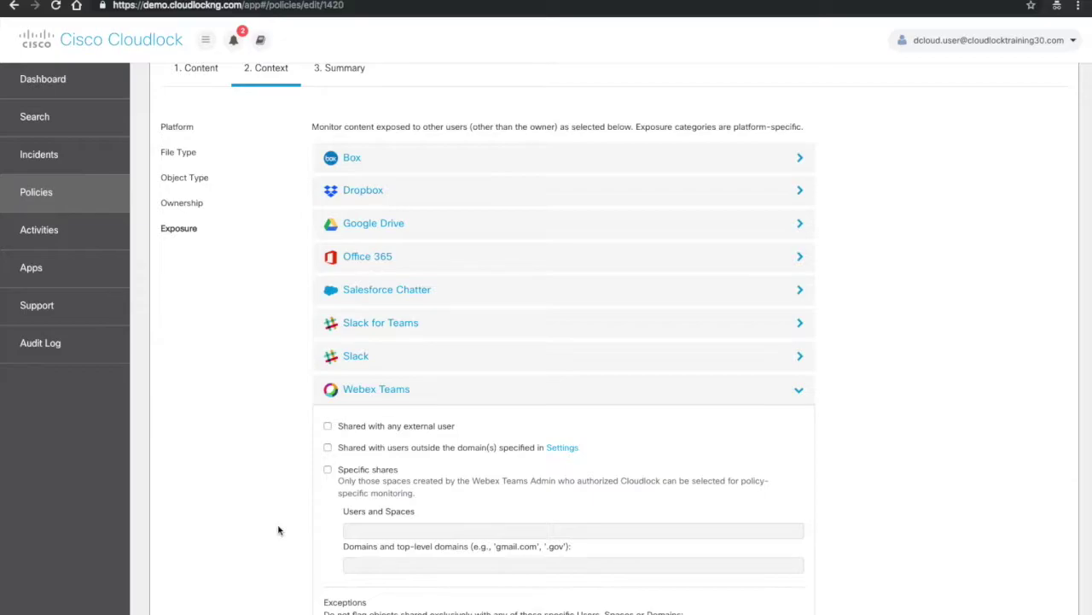
pyautogui.click(327, 426)
pyautogui.scroll(-1, 499, 469)
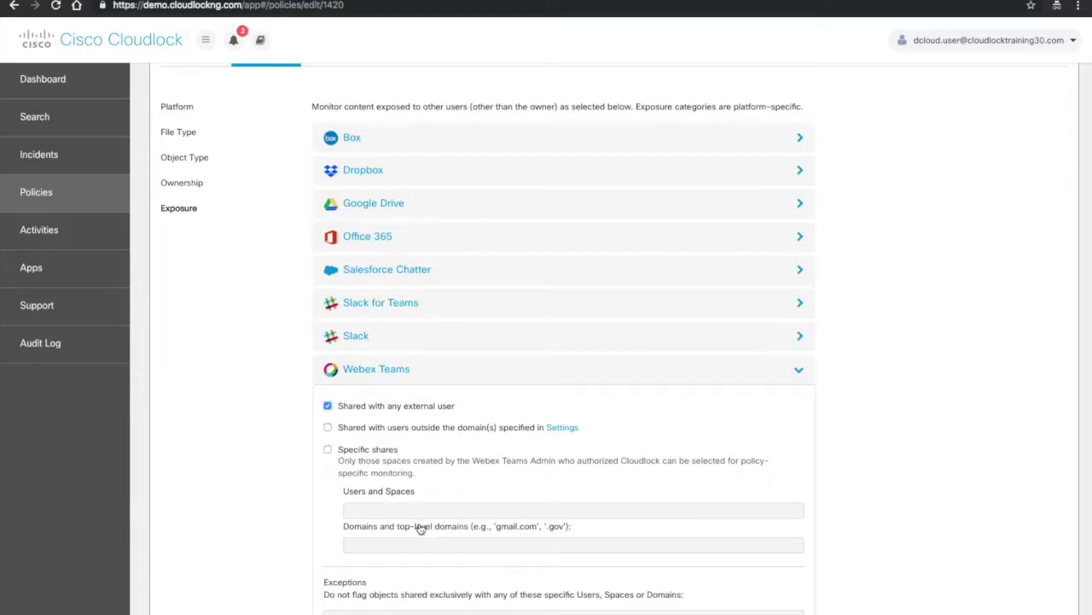
pyautogui.scroll(2, 481, 534)
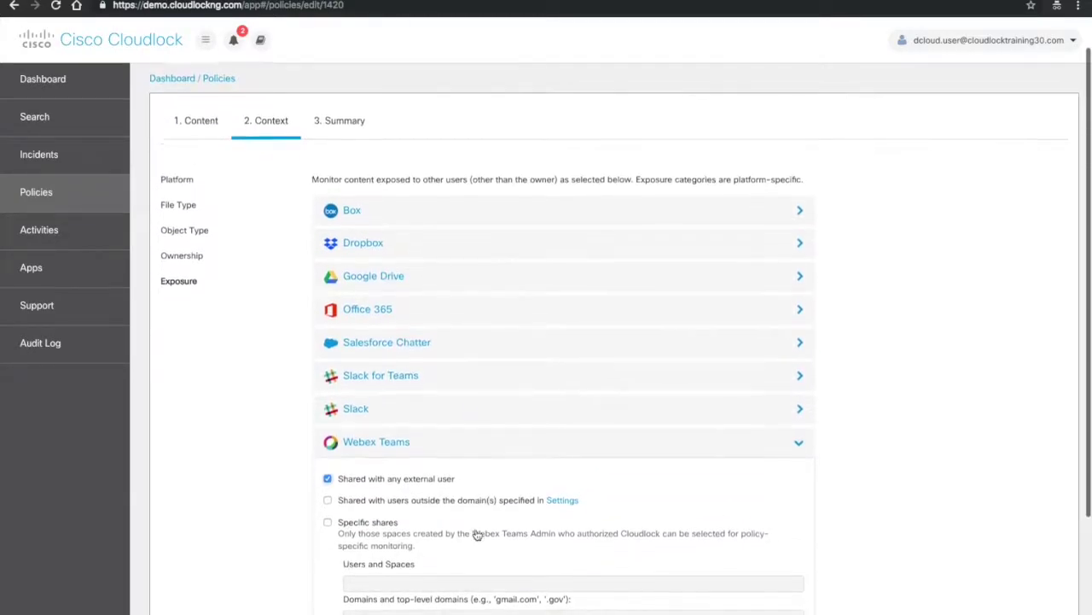
# - Review the Credit Card Number policy summary and discard the criteria edits
pyautogui.click(339, 99)
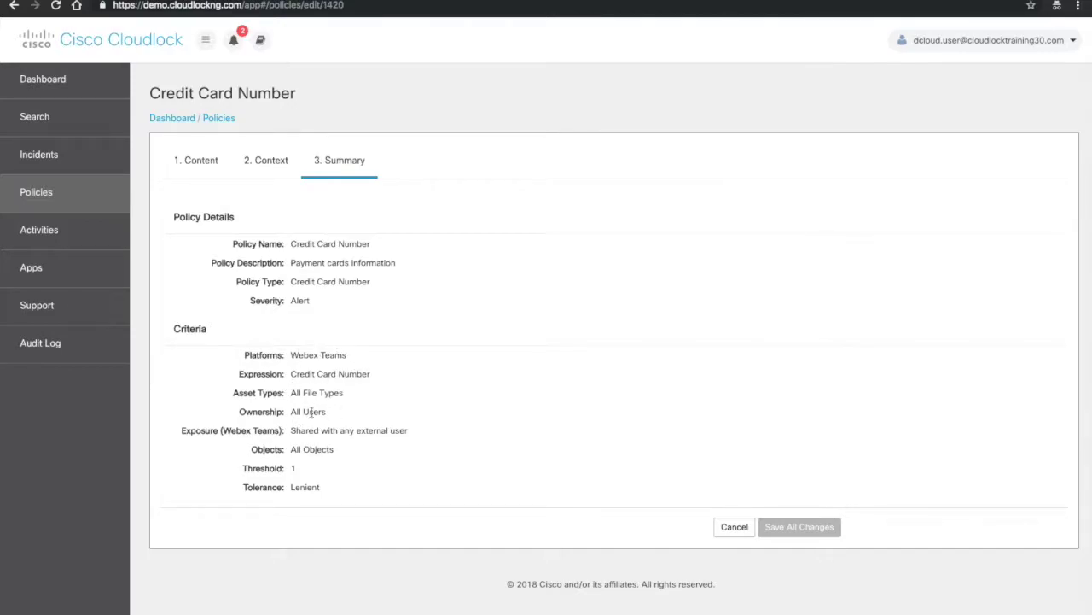
pyautogui.click(730, 528)
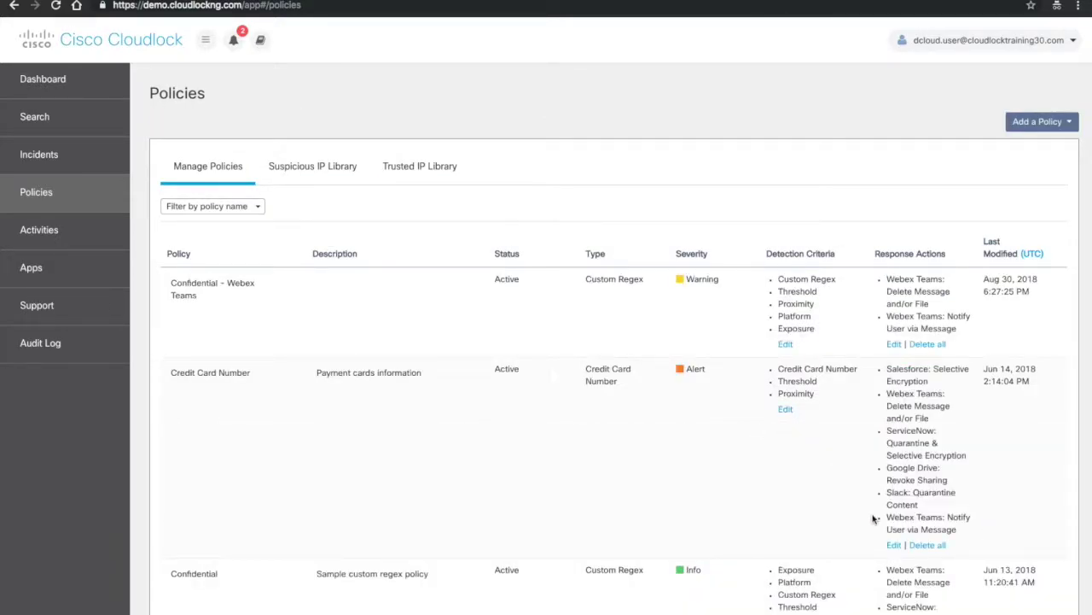
# - Review the Credit Card Number policy's response actions and open the Webex Teams user notification message for editing
pyautogui.click(894, 545)
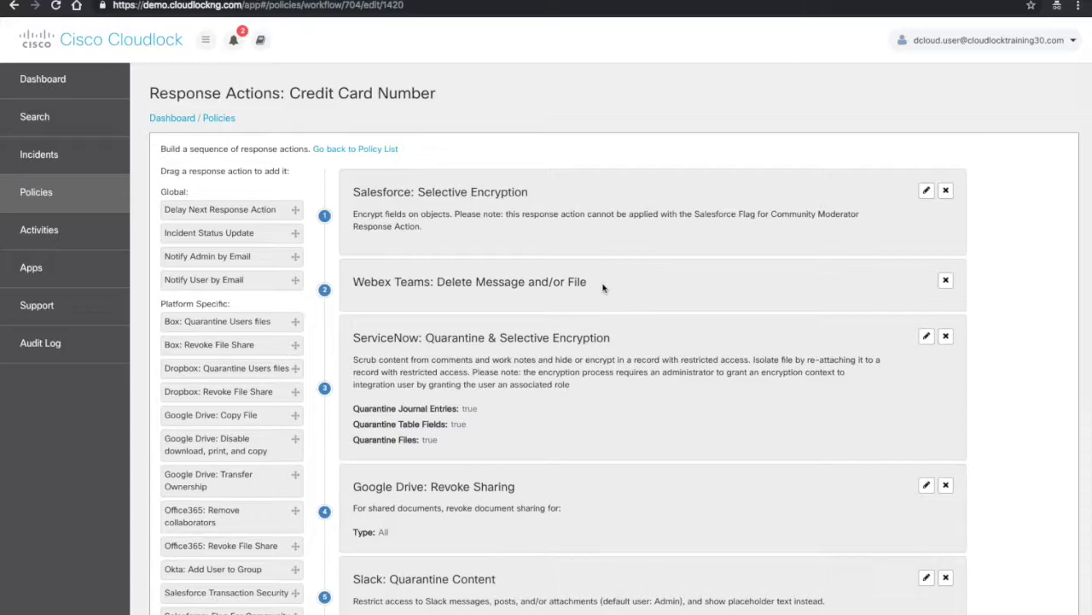
pyautogui.scroll(-5, 603, 287)
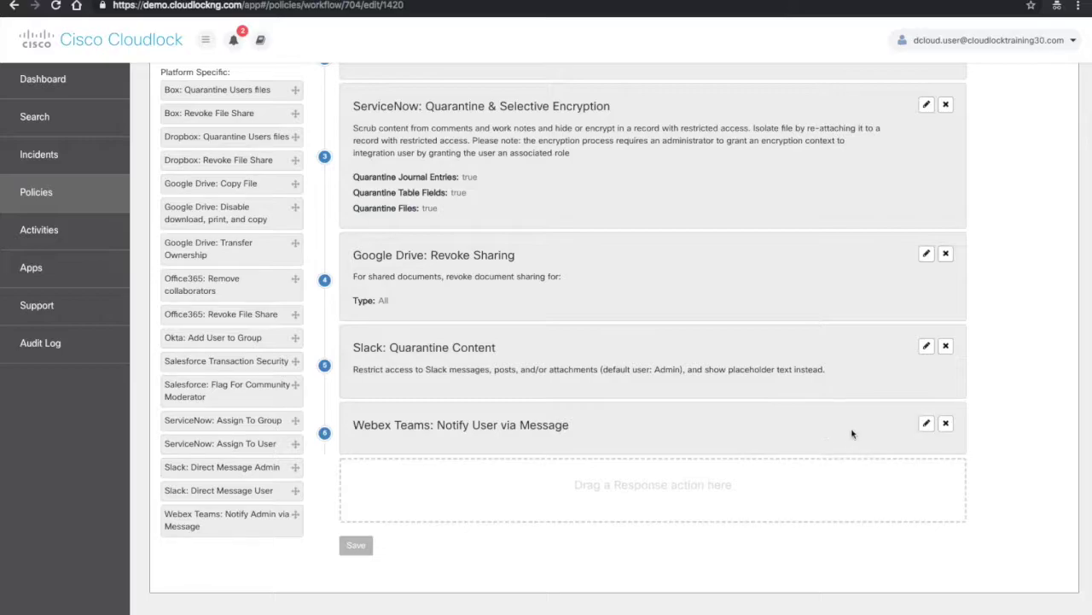
pyautogui.click(926, 423)
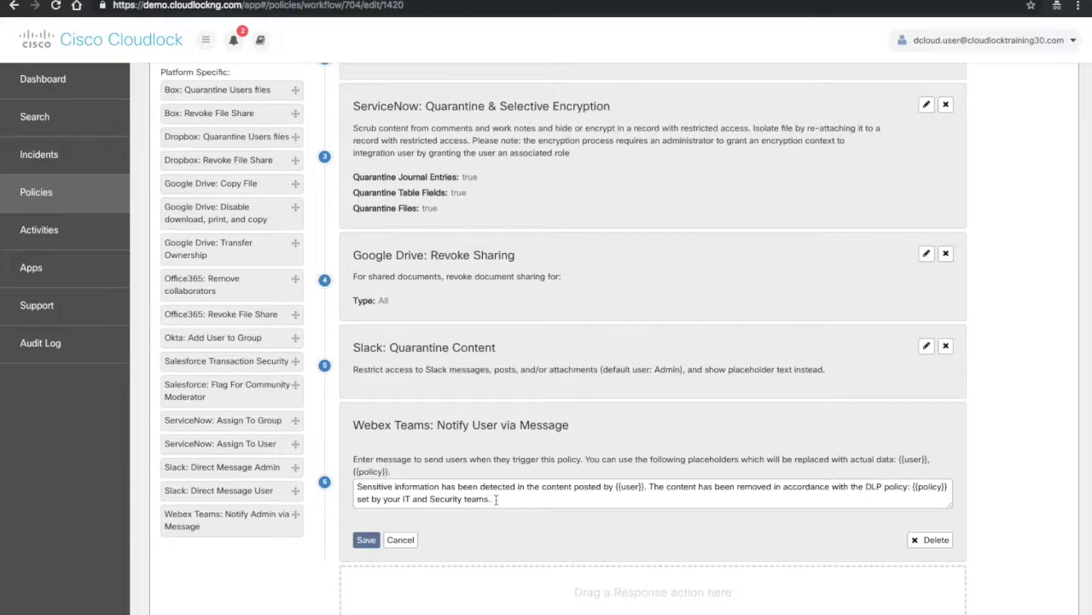
# - Try to add the Webex Teams: Notify Admin via Message action at the end of the response sequence
pyautogui.scroll(-2, 496, 500)
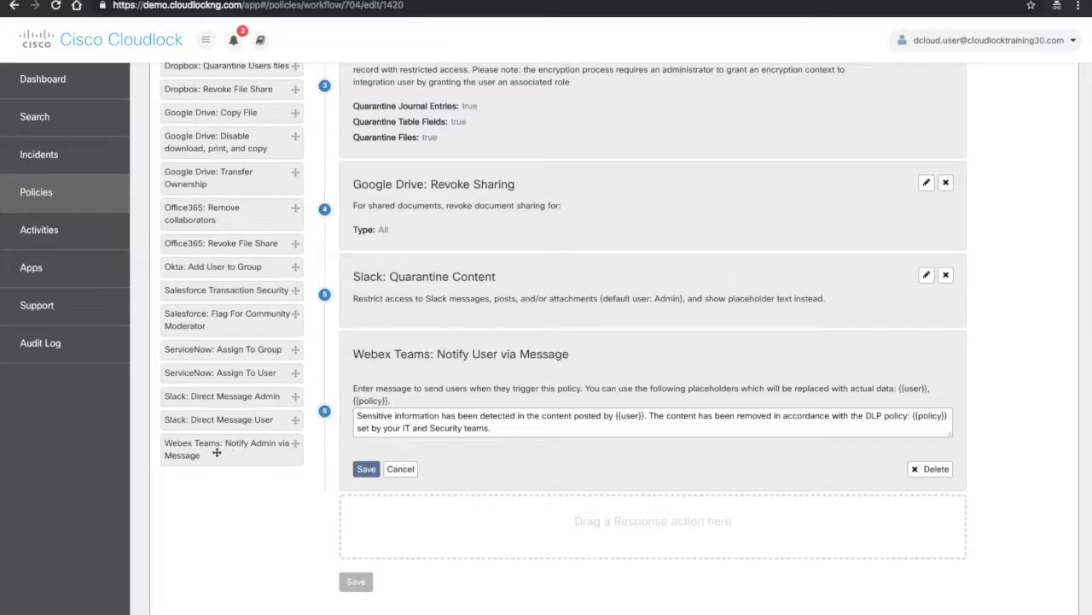
pyautogui.moveTo(217, 452); pyautogui.dragTo(478, 522)
pyautogui.scroll(-4, 478, 379)
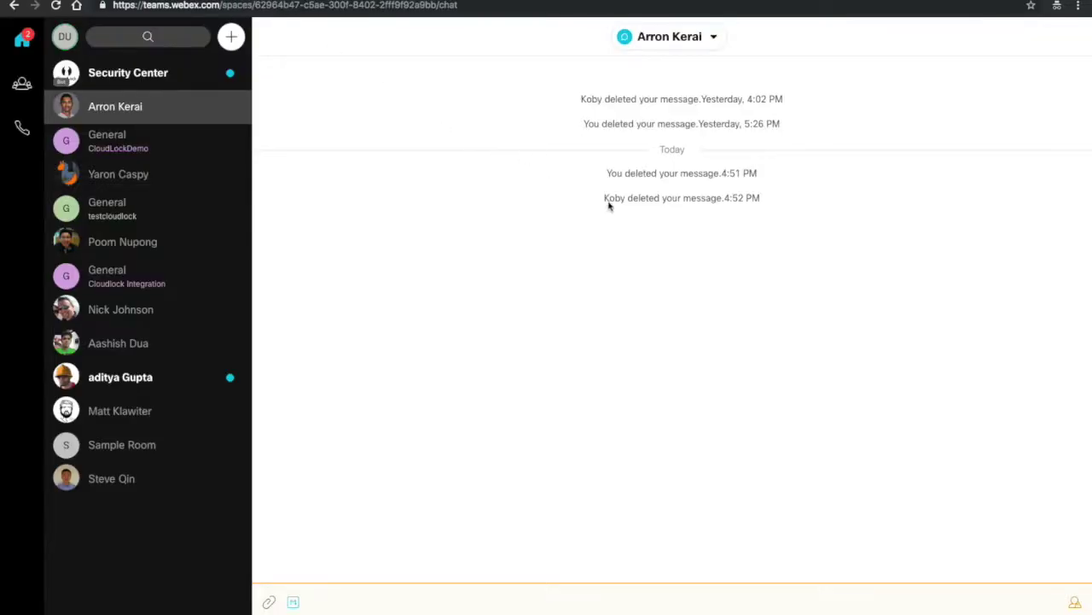
# - Examine who deleted the latest message in the Webex Teams direct chat
pyautogui.moveTo(604, 198); pyautogui.dragTo(734, 200)
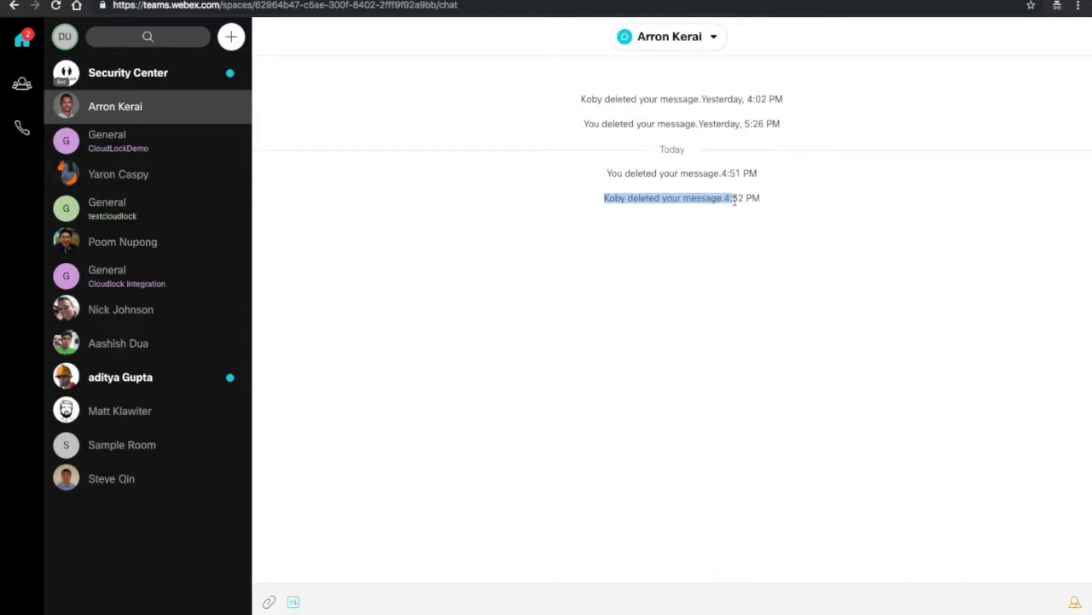
pyautogui.click(717, 200)
pyautogui.moveTo(602, 205); pyautogui.dragTo(628, 200)
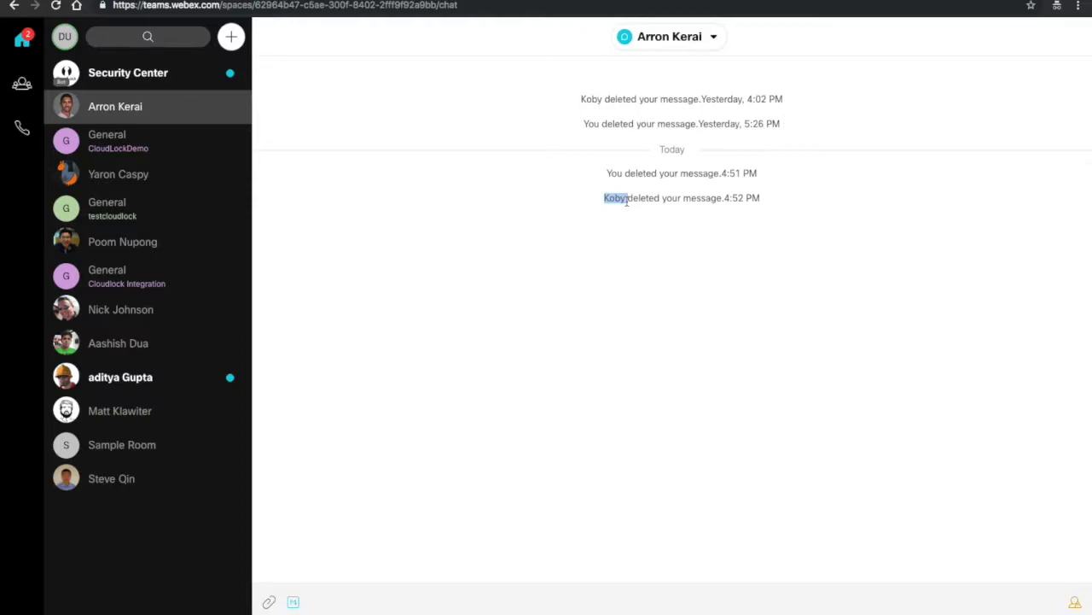
# - Open the Security Center conversation and examine the policy named in its newest content removal notice
pyautogui.click(158, 75)
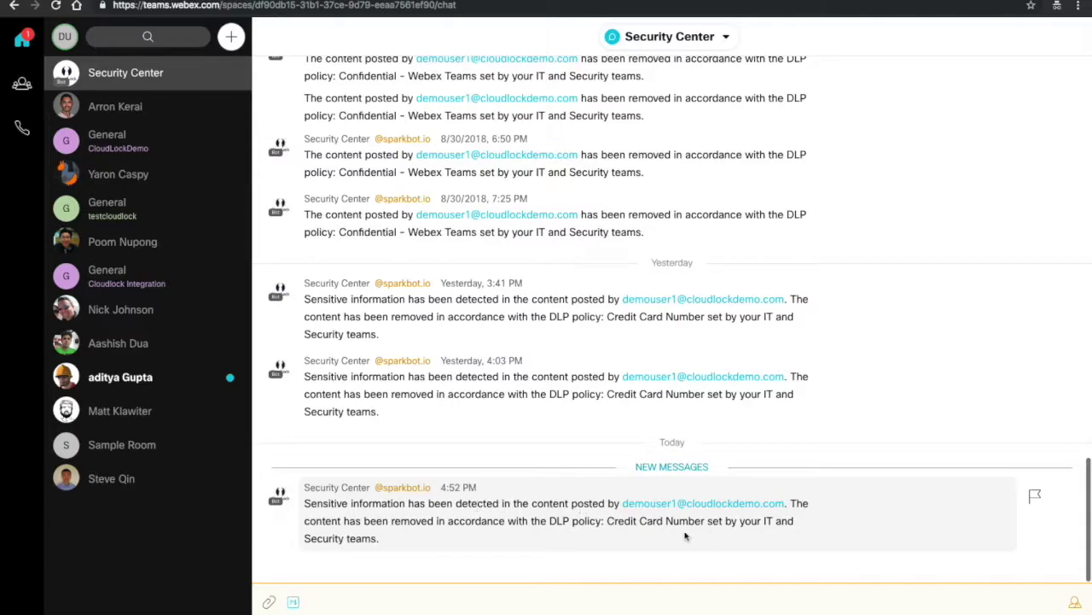
pyautogui.moveTo(605, 521); pyautogui.dragTo(777, 522)
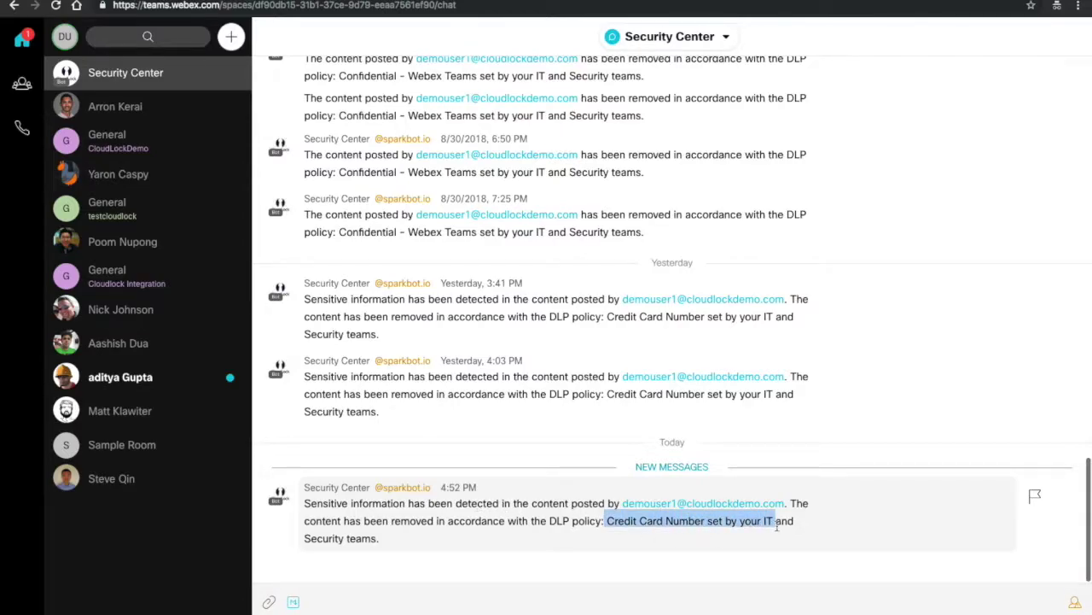
pyautogui.click(745, 551)
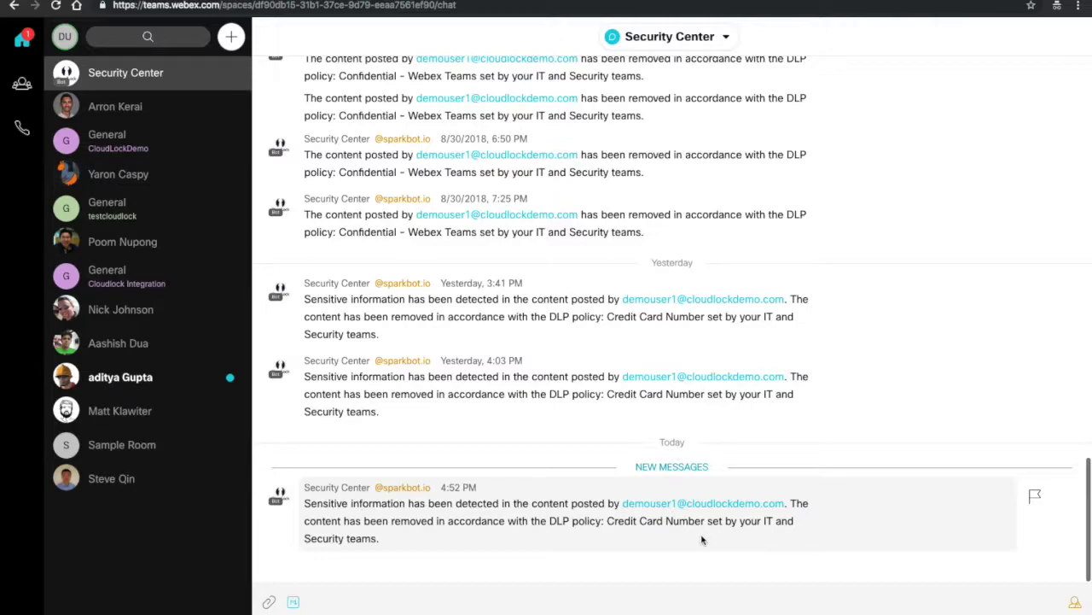
# - Switch to Cloudlock, show the incidents list and view the status options of the newest Webex Teams incident
pyautogui.moveTo(85, 2)
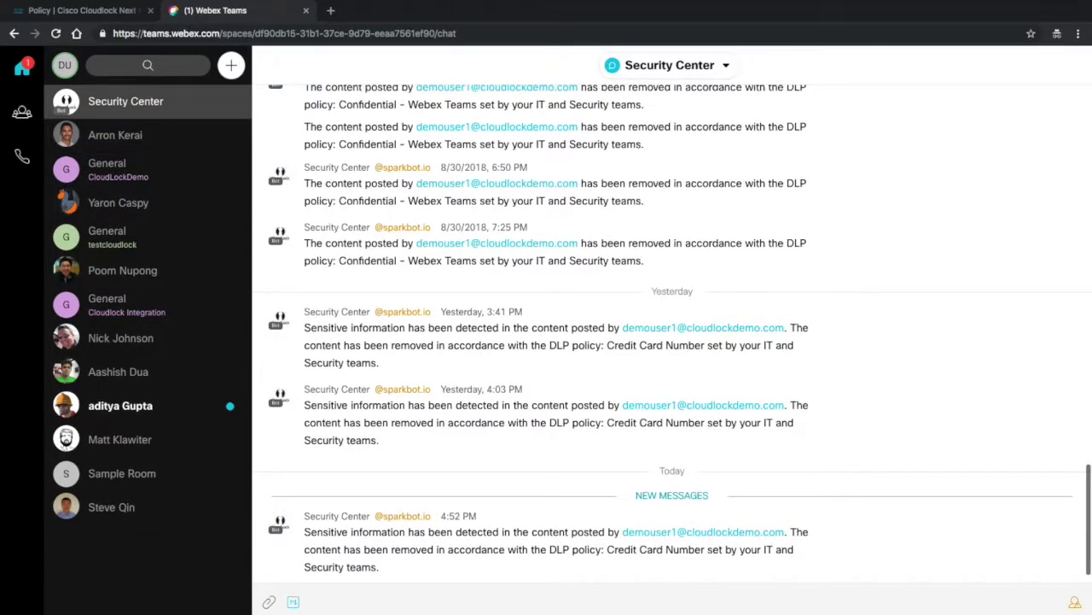
pyautogui.click(81, 11)
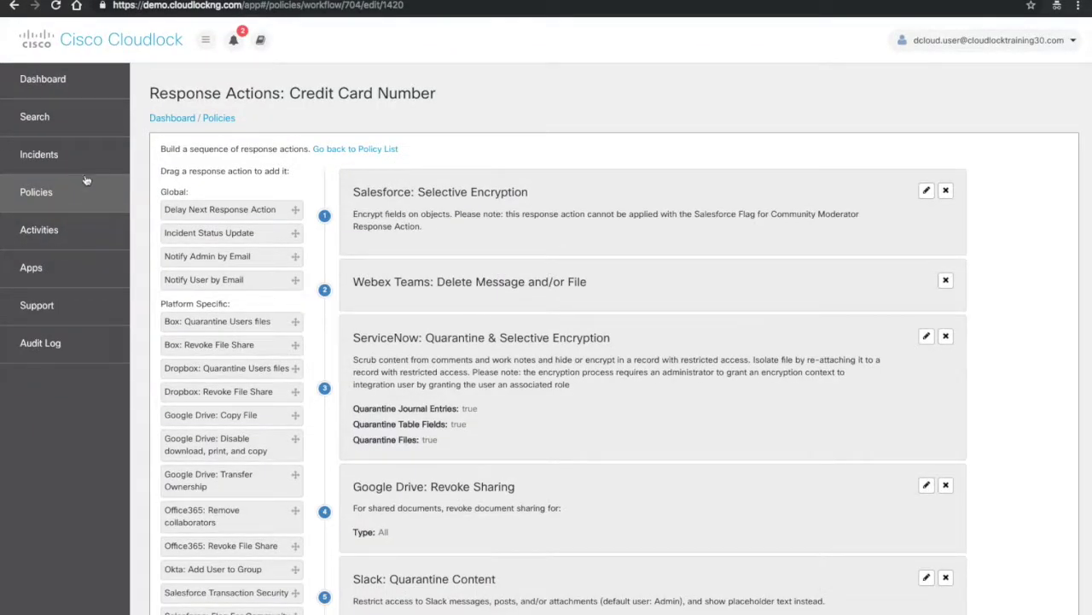
pyautogui.click(40, 155)
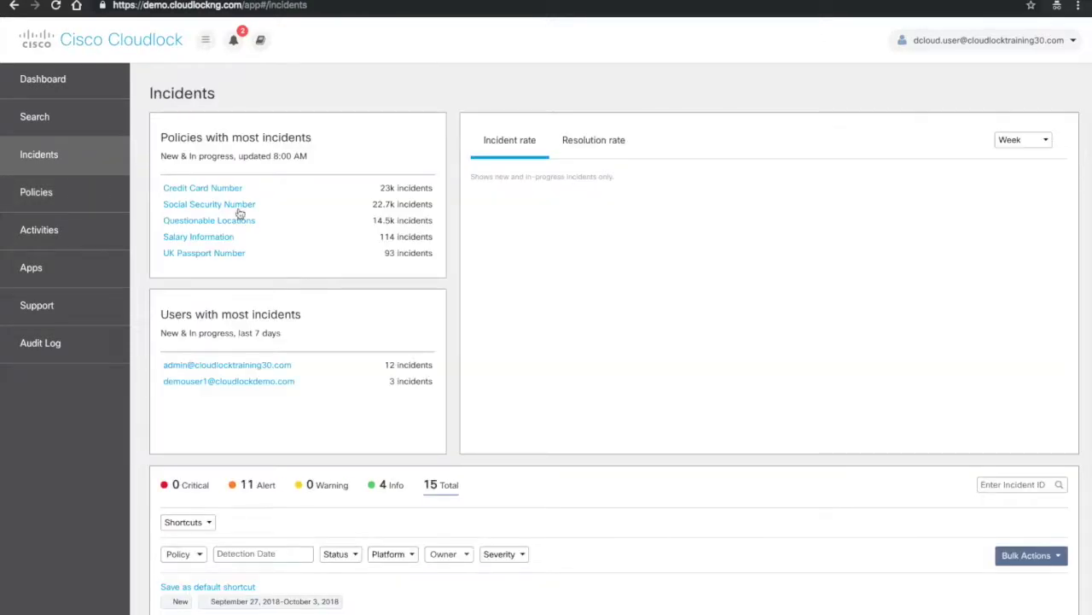
pyautogui.scroll(-4, 462, 423)
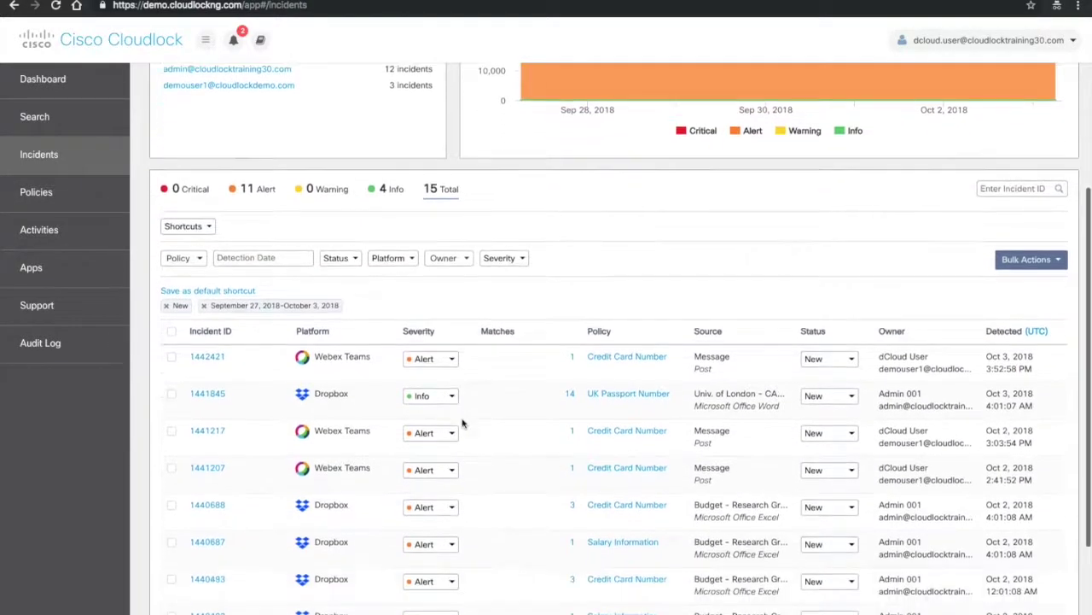
pyautogui.scroll(-1, 462, 423)
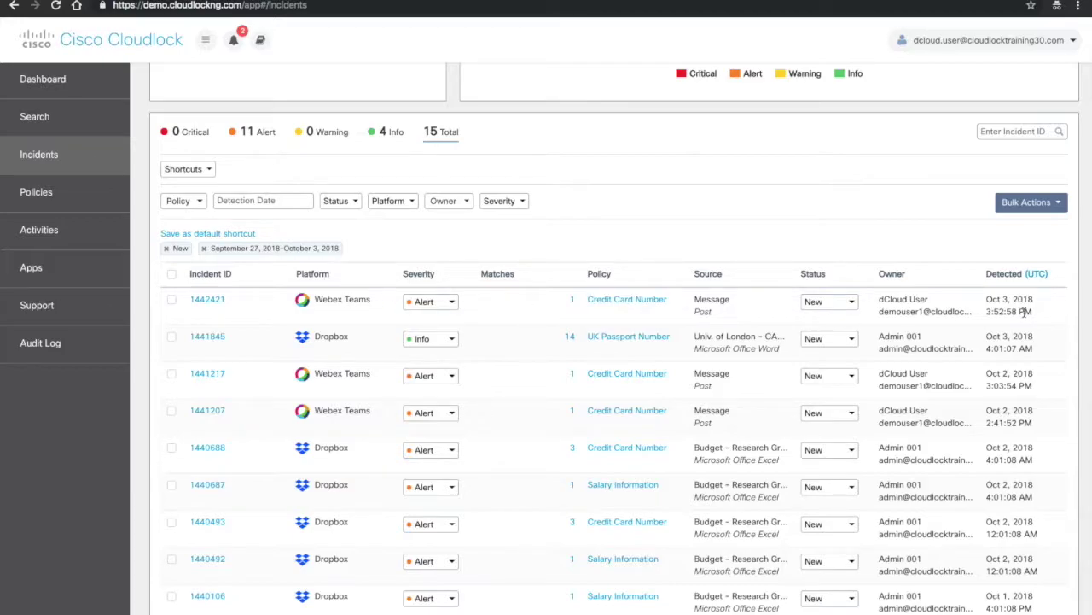
pyautogui.click(834, 304)
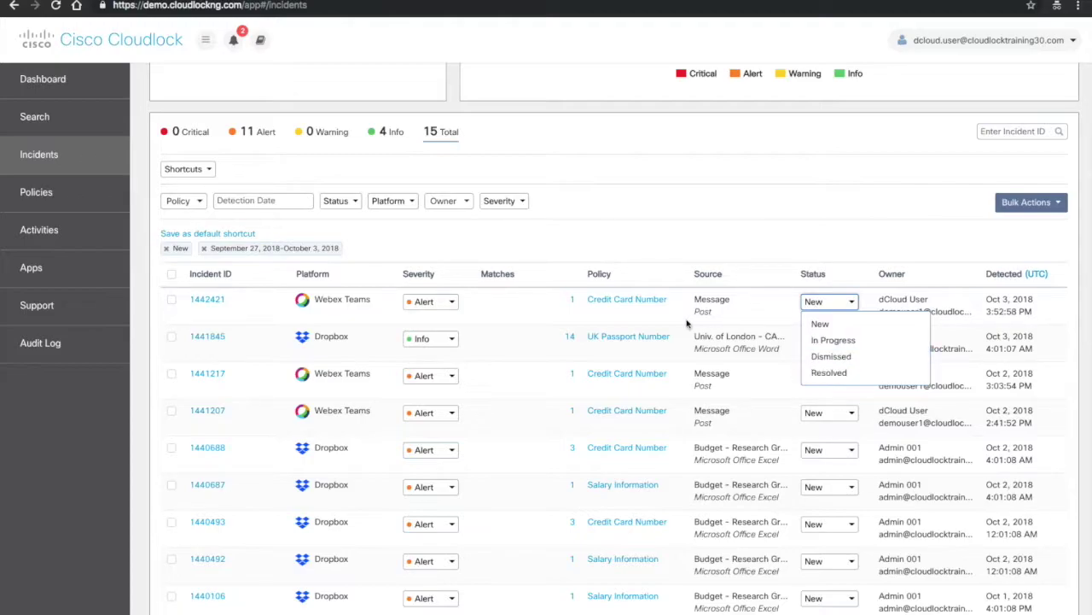
pyautogui.moveTo(571, 303)
# - Open the newest Webex Teams credit card incident and examine the masked number in its match excerpt
pyautogui.click(209, 301)
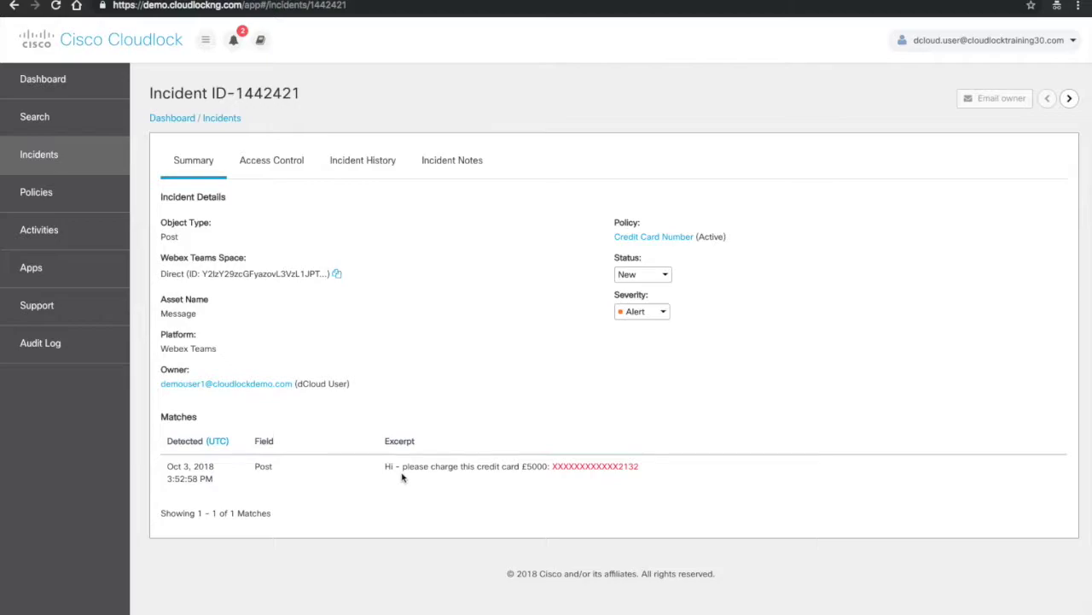
pyautogui.moveTo(554, 467); pyautogui.dragTo(640, 471)
pyautogui.click(640, 471)
# - Review the incident's access control settings, history and notes
pyautogui.click(288, 164)
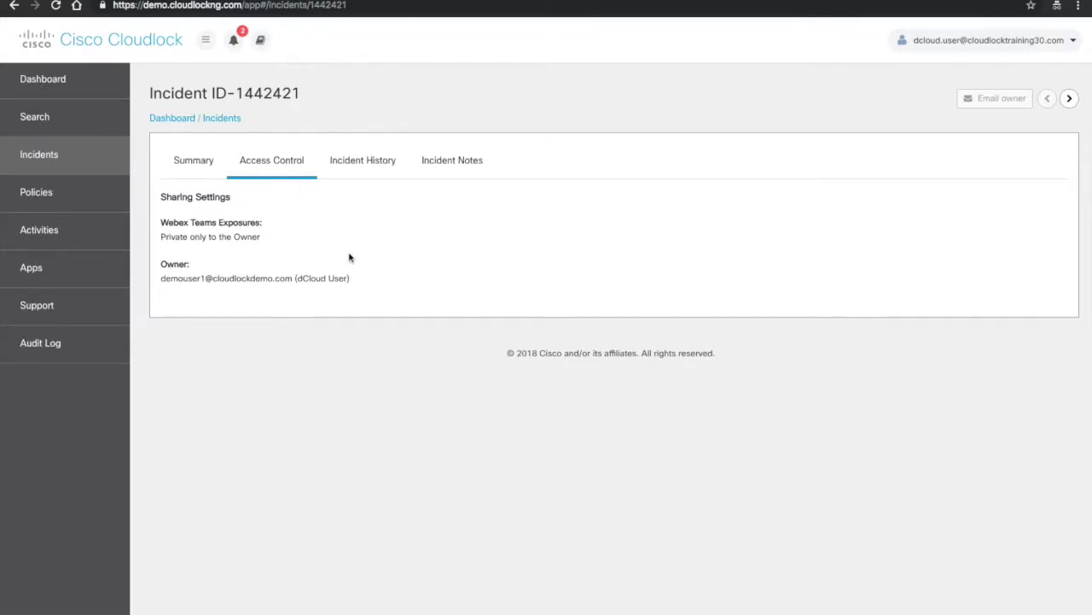
pyautogui.click(377, 173)
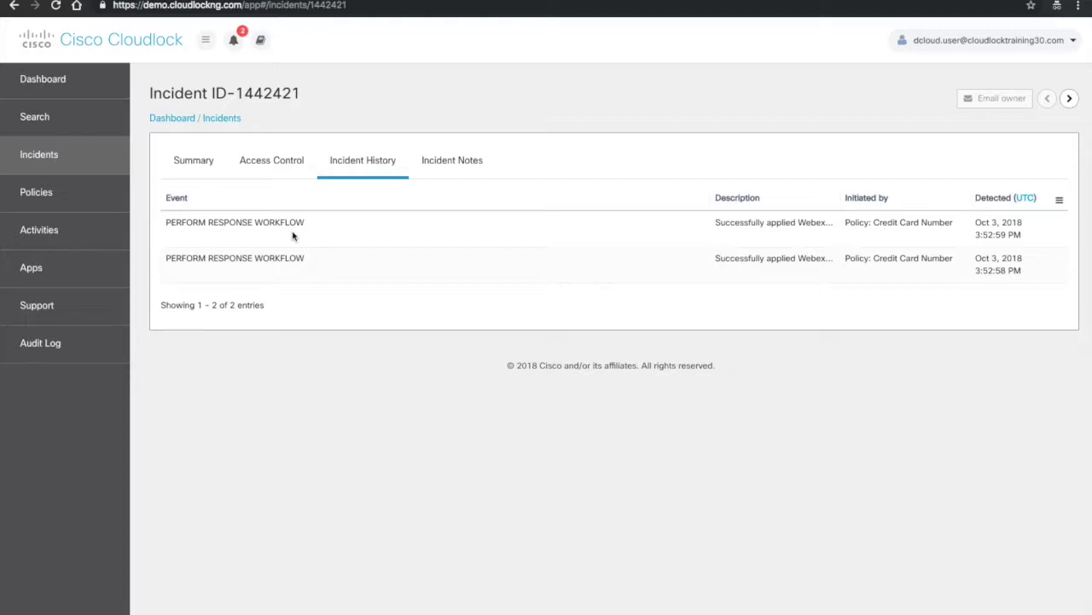
pyautogui.click(449, 171)
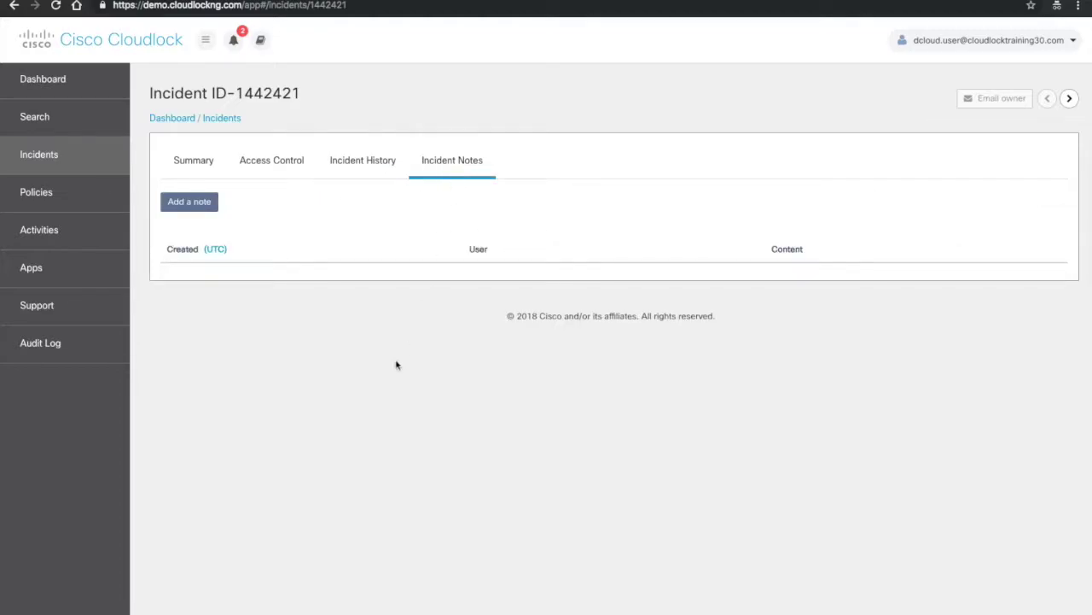